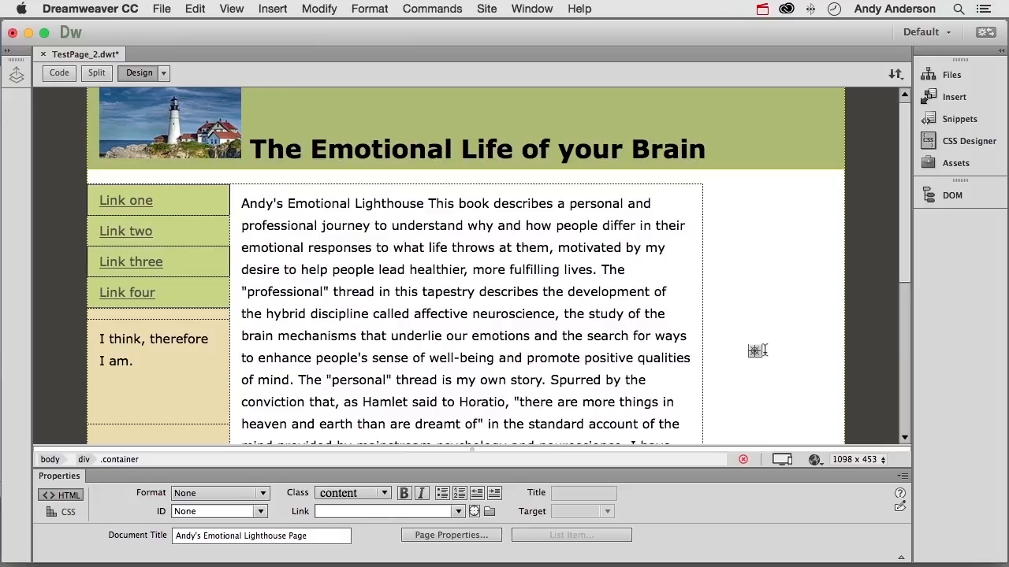
# Split "Andy's Emotional Lighthouse" off the start of the body text into its own paragraph and format it as Heading 1.
pyautogui.scroll(-2, 757, 351)
pyautogui.scroll(-5, 758, 351)
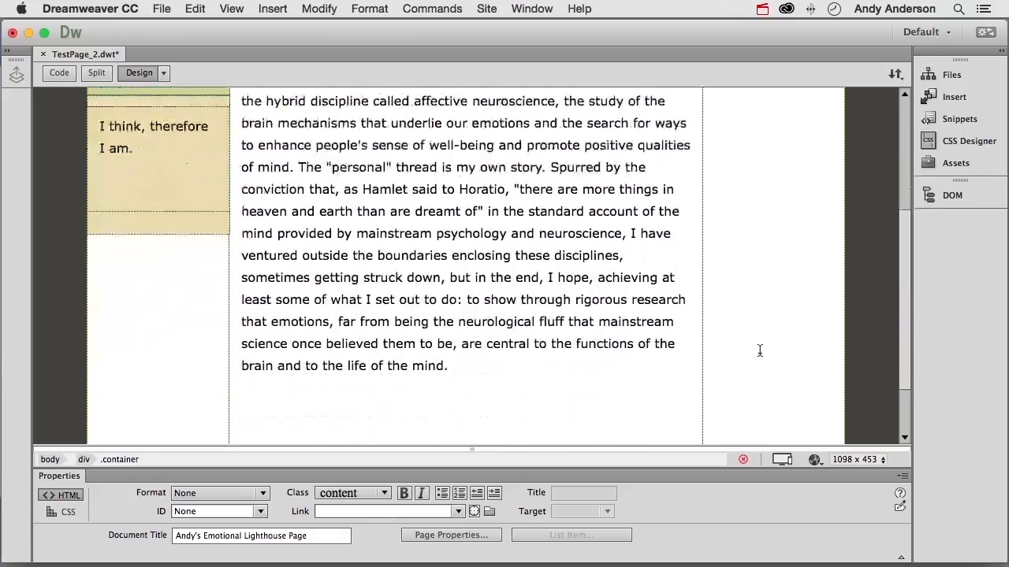
pyautogui.scroll(5, 759, 351)
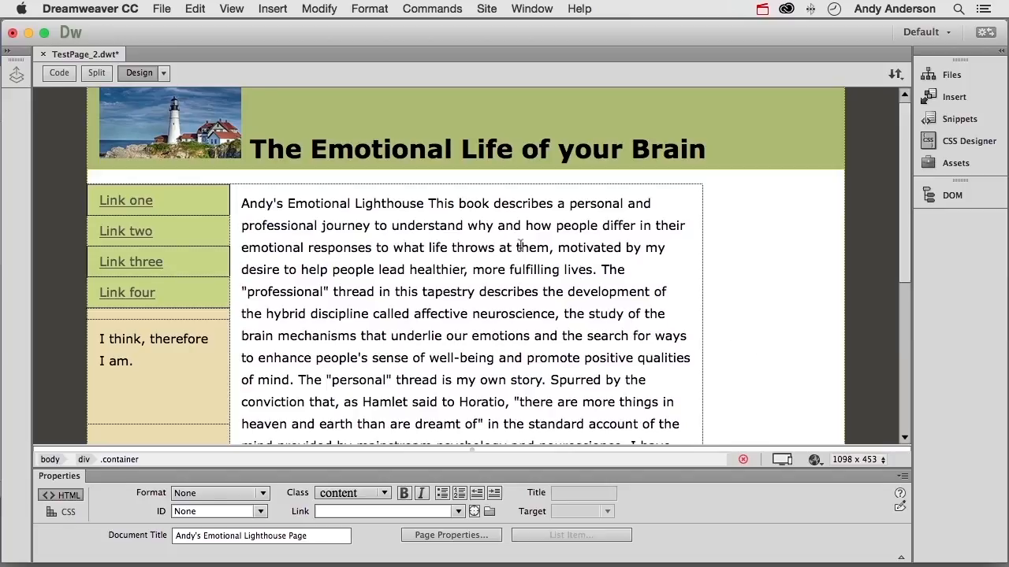
pyautogui.click(429, 204)
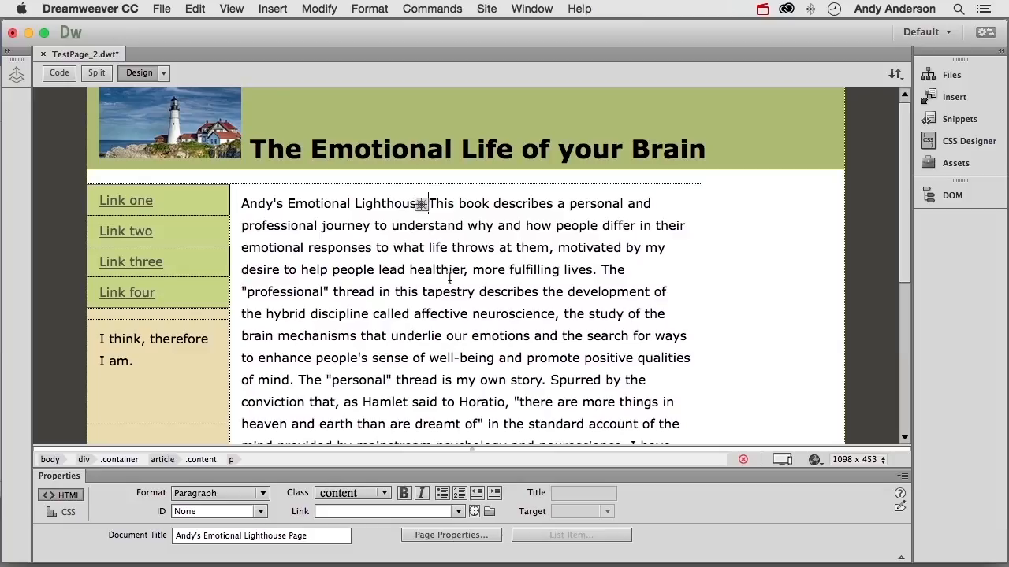
pyautogui.press('Return')
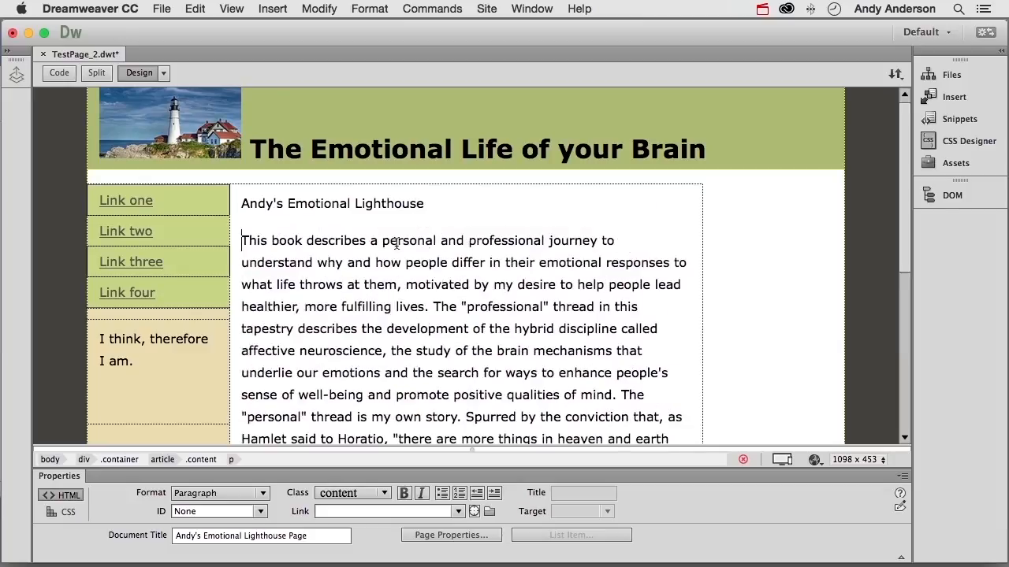
pyautogui.click(329, 202)
pyautogui.click(258, 493)
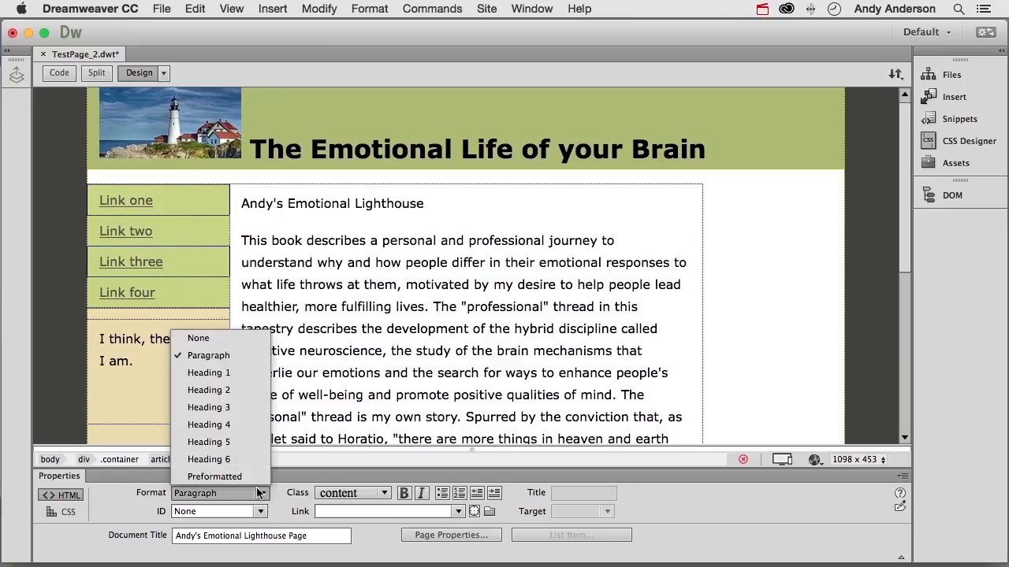
pyautogui.click(246, 372)
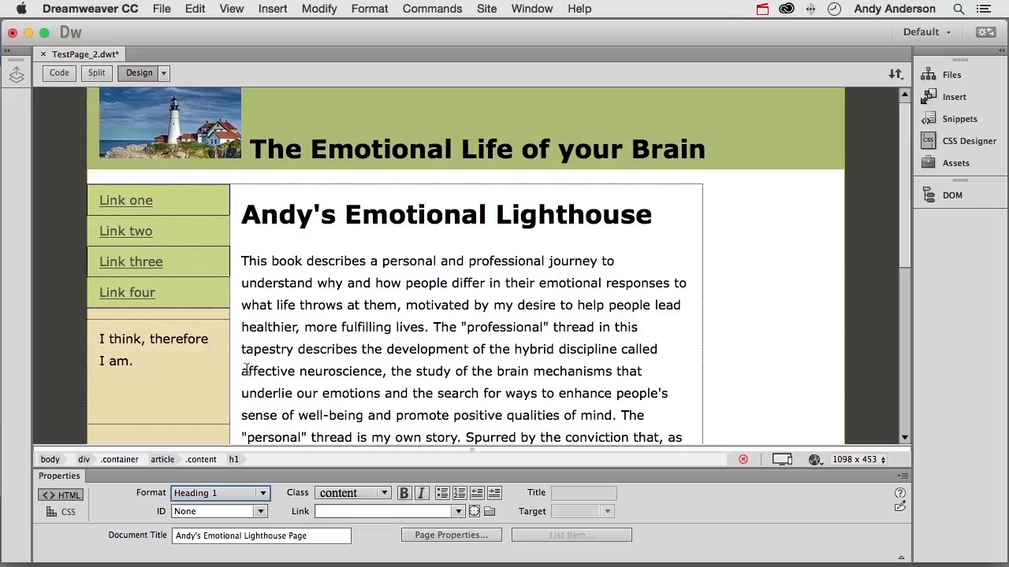
# Make the word "professional" in the paragraph's first sentence bold and the quoted "professional" in the next sentence italic.
pyautogui.doubleClick(506, 261)
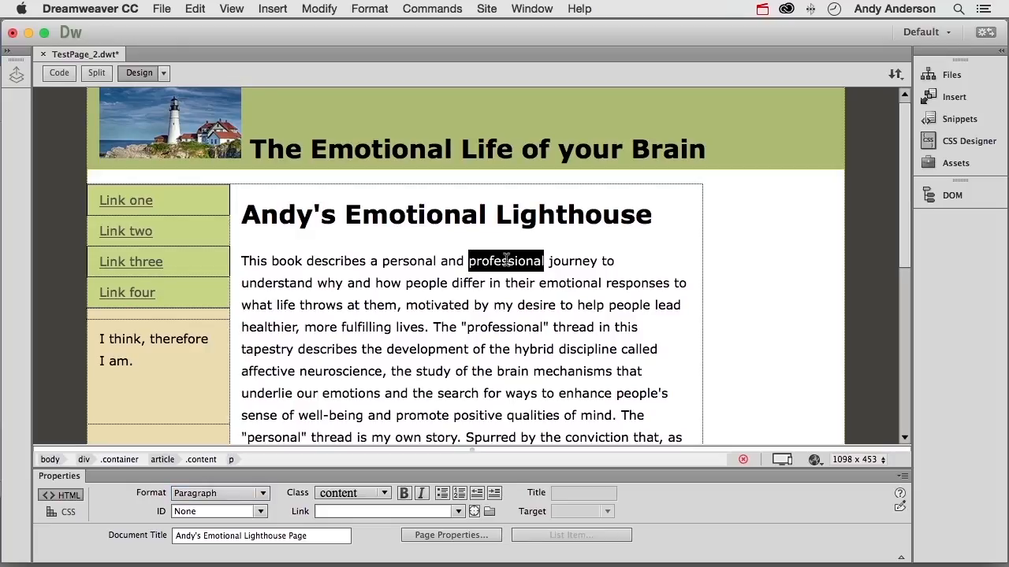
pyautogui.click(403, 493)
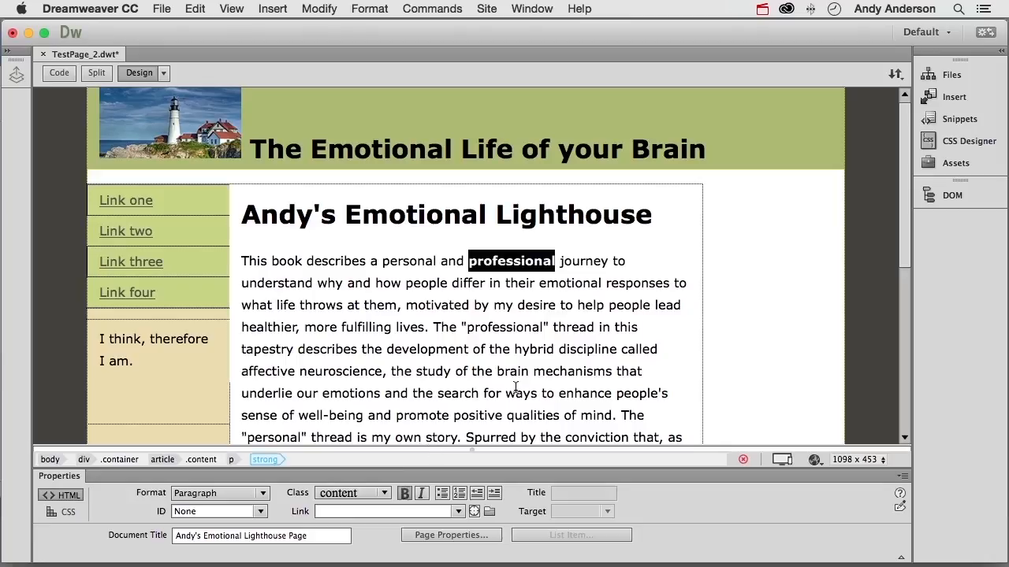
pyautogui.scroll(-2, 516, 389)
pyautogui.doubleClick(505, 299)
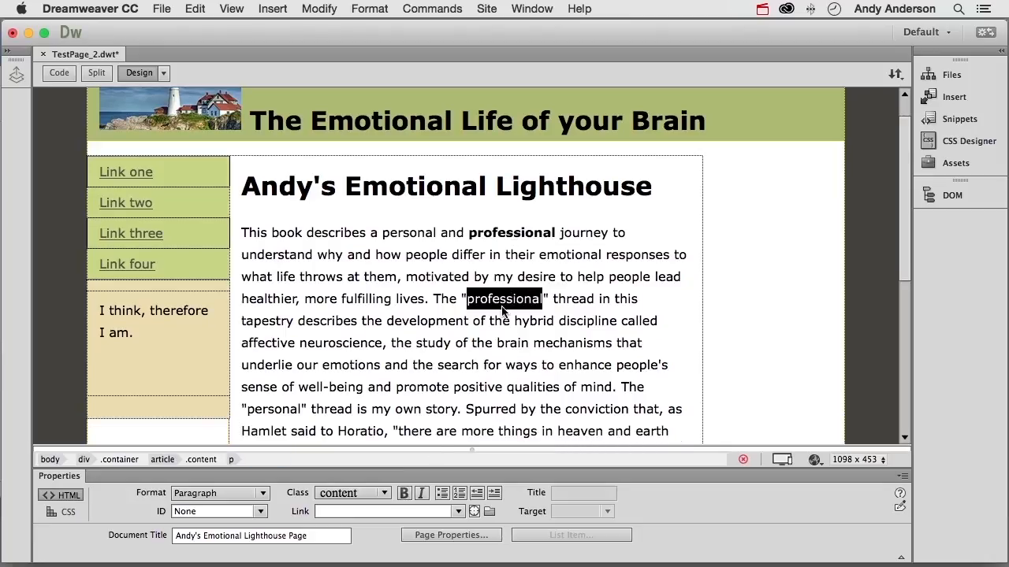
pyautogui.click(421, 493)
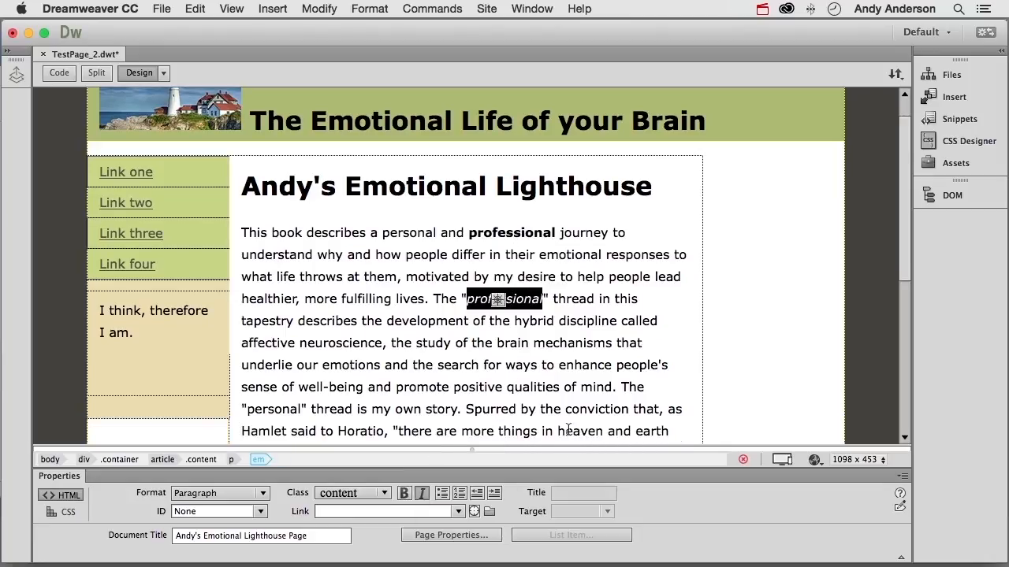
# Italicize the quoted word "personal" and the Hamlet quotation "there are more things in heaven and earth than are dreamt of".
pyautogui.click(282, 406)
pyautogui.doubleClick(282, 406)
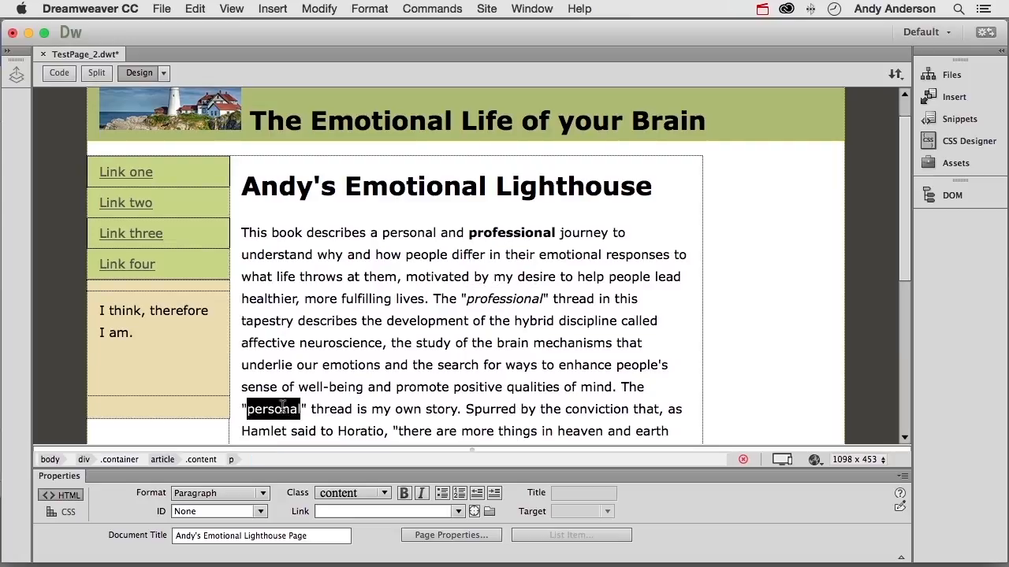
pyautogui.click(421, 494)
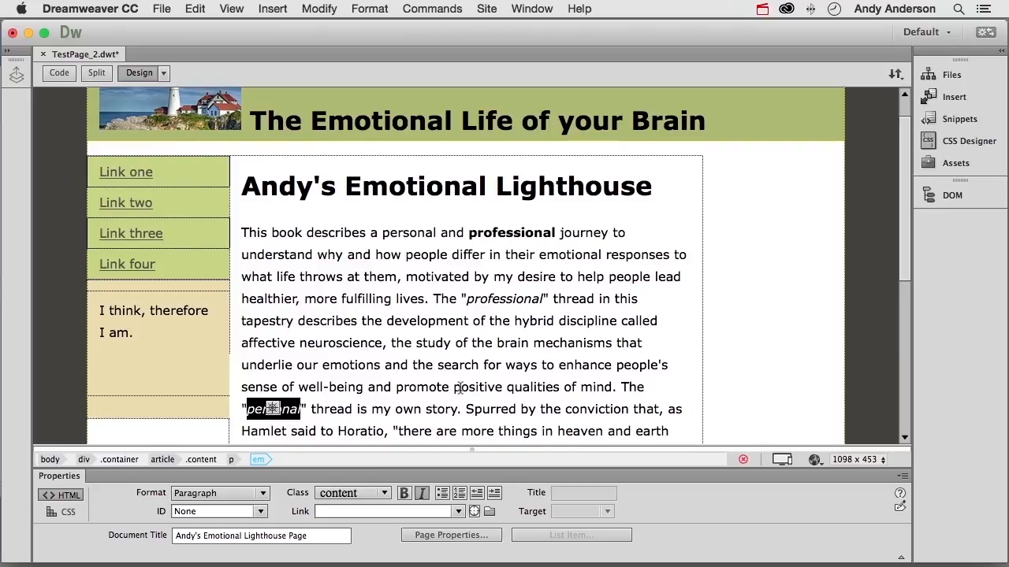
pyautogui.scroll(-3, 459, 387)
pyautogui.scroll(-1, 459, 387)
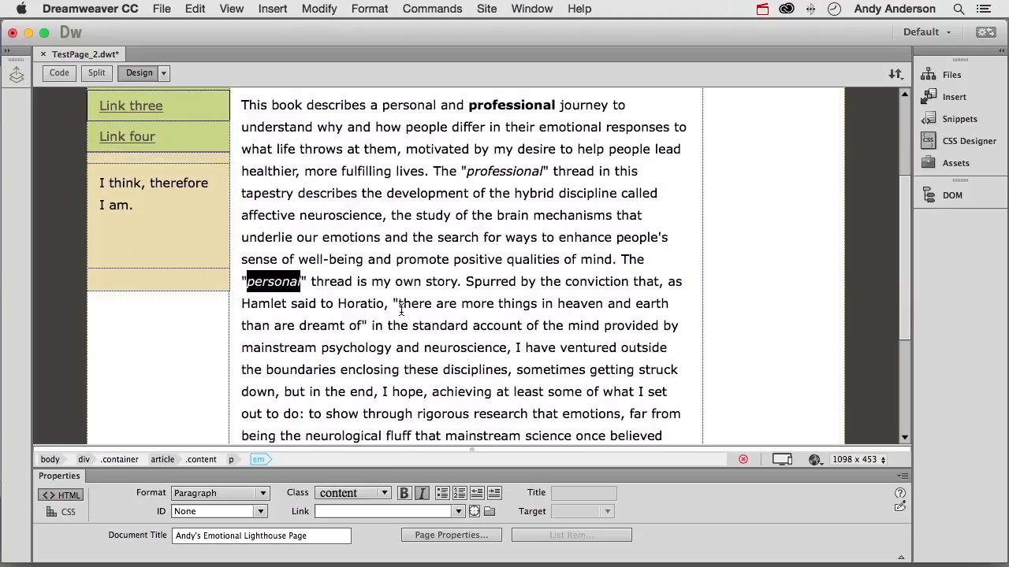
pyautogui.moveTo(398, 304); pyautogui.dragTo(360, 321)
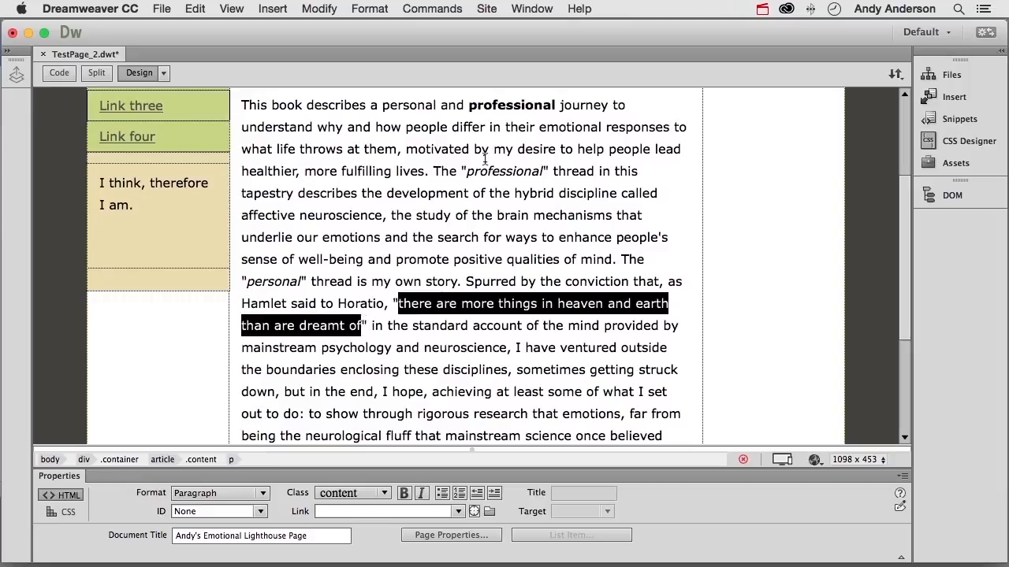
pyautogui.click(422, 493)
pyautogui.click(473, 393)
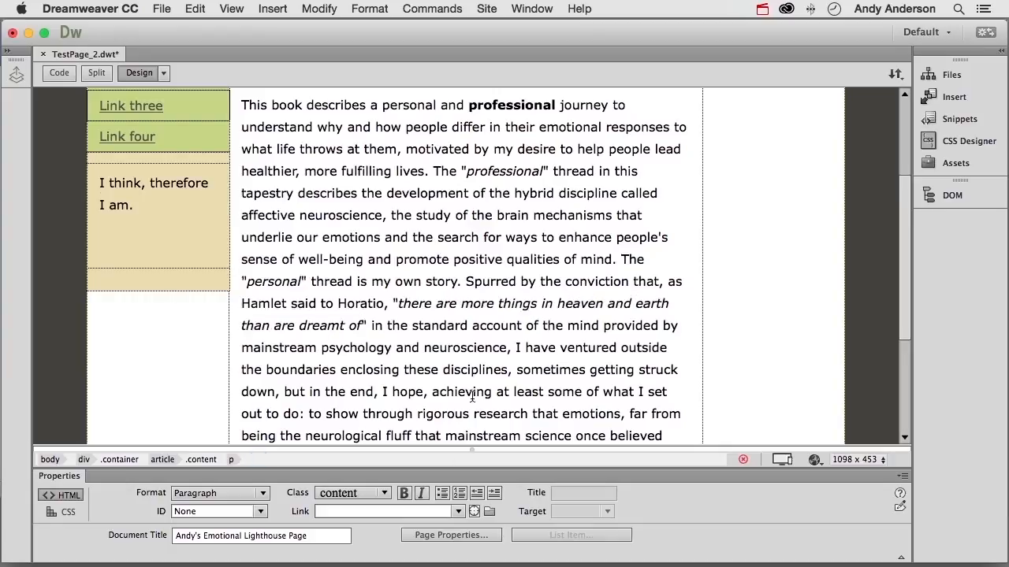
# Add a paragraph reading "The Colors of Emotion" after the end of the body text, followed by a separate paragraph reading "Red".
pyautogui.scroll(5, 473, 396)
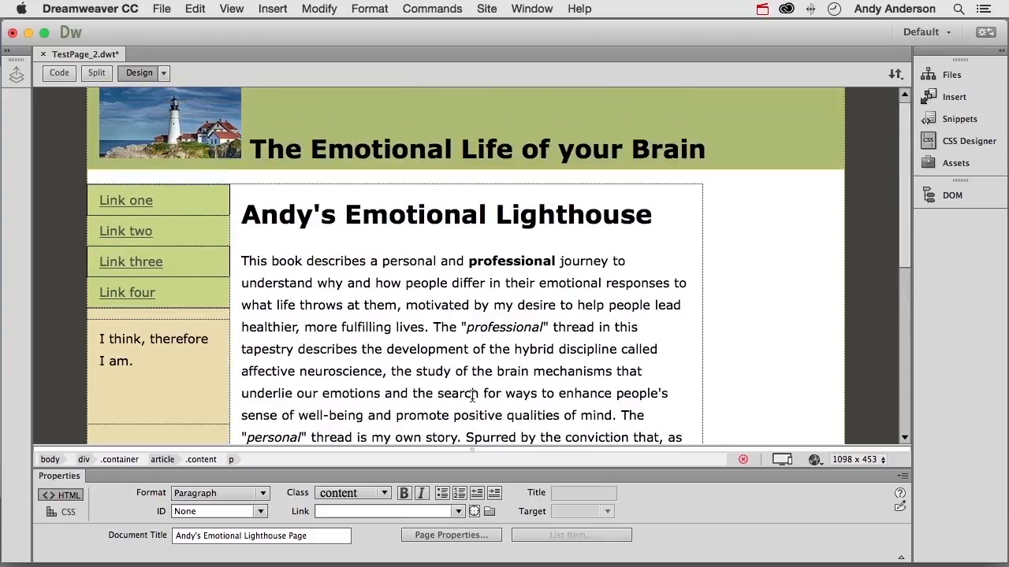
pyautogui.scroll(-5, 473, 396)
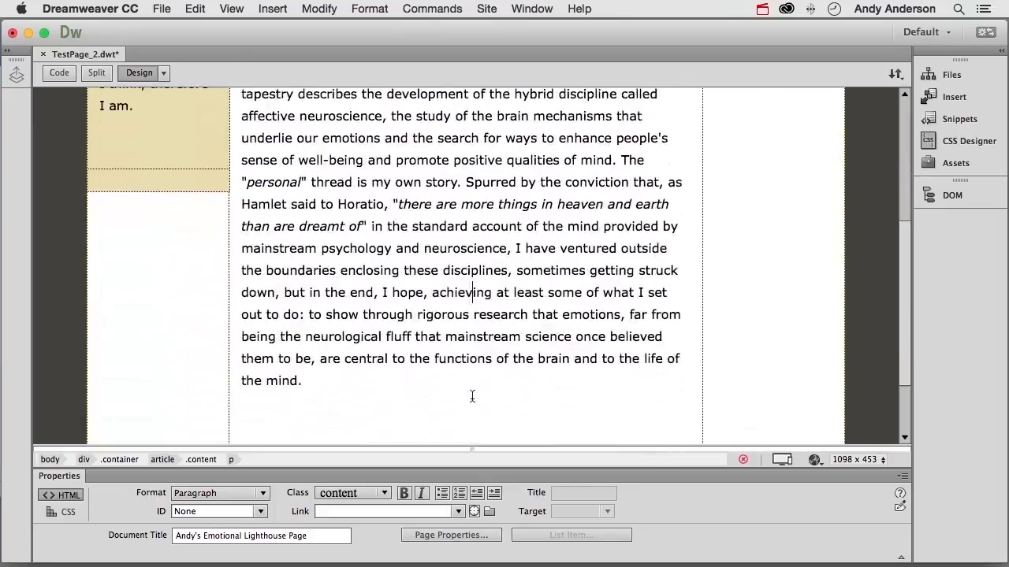
pyautogui.click(363, 384)
pyautogui.press('Return')
pyautogui.write('T')
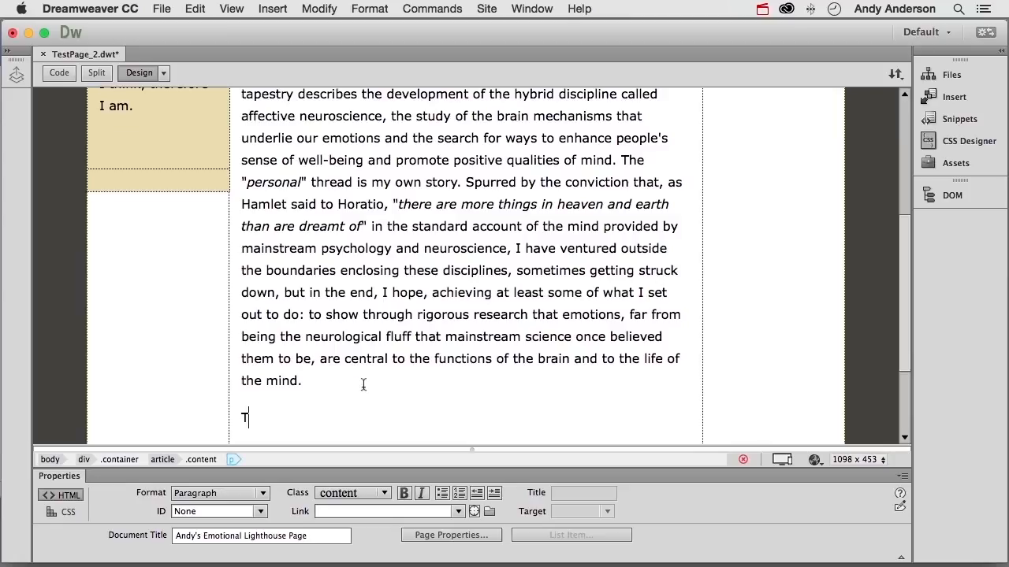
pyautogui.write('he Colors ')
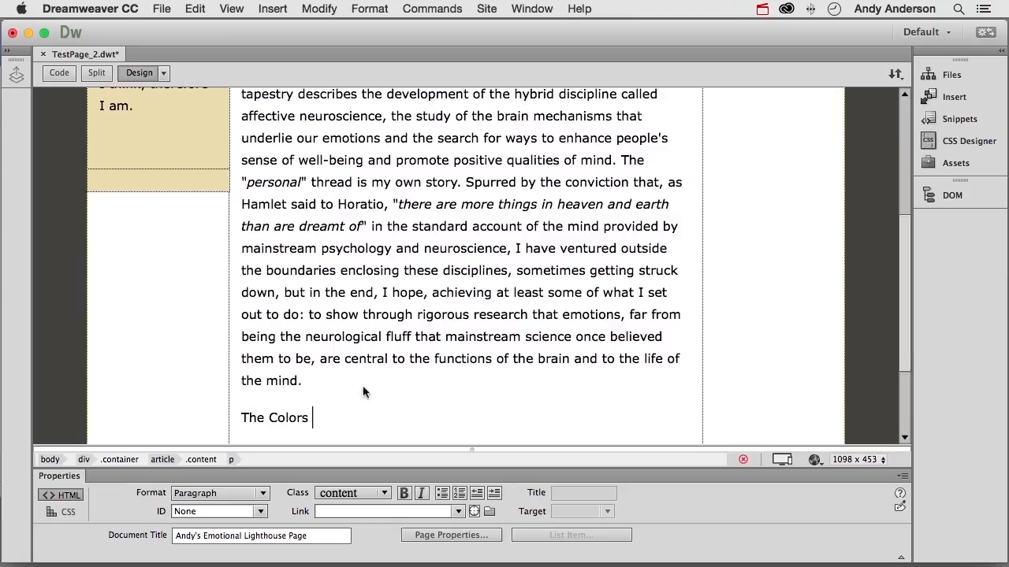
pyautogui.write('of Emotion')
pyautogui.press('Return')
pyautogui.write('Red')
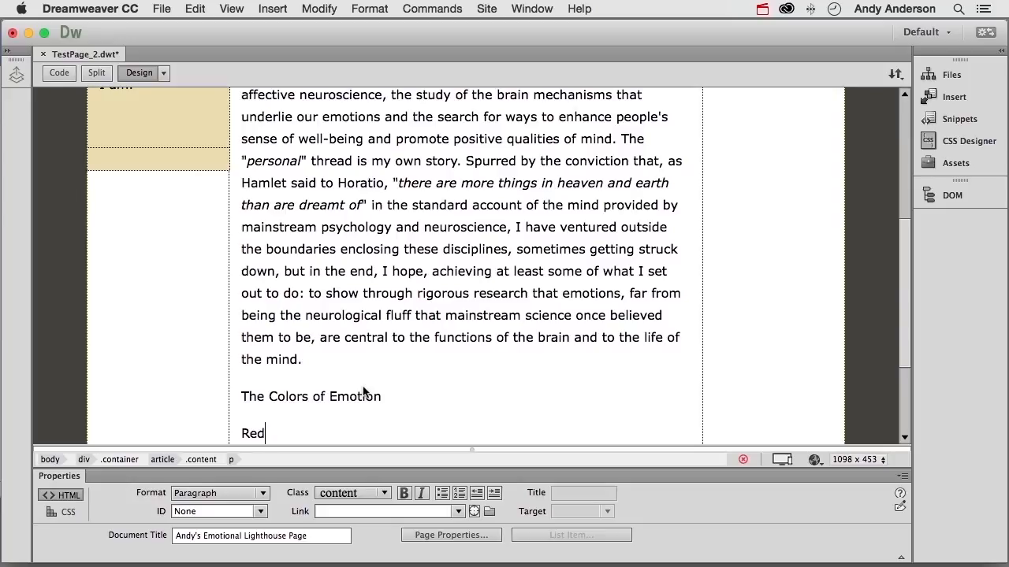
# Add "Blue" and "Yellow" below "Red" within the same paragraph, separated by line breaks.
pyautogui.press('Return')
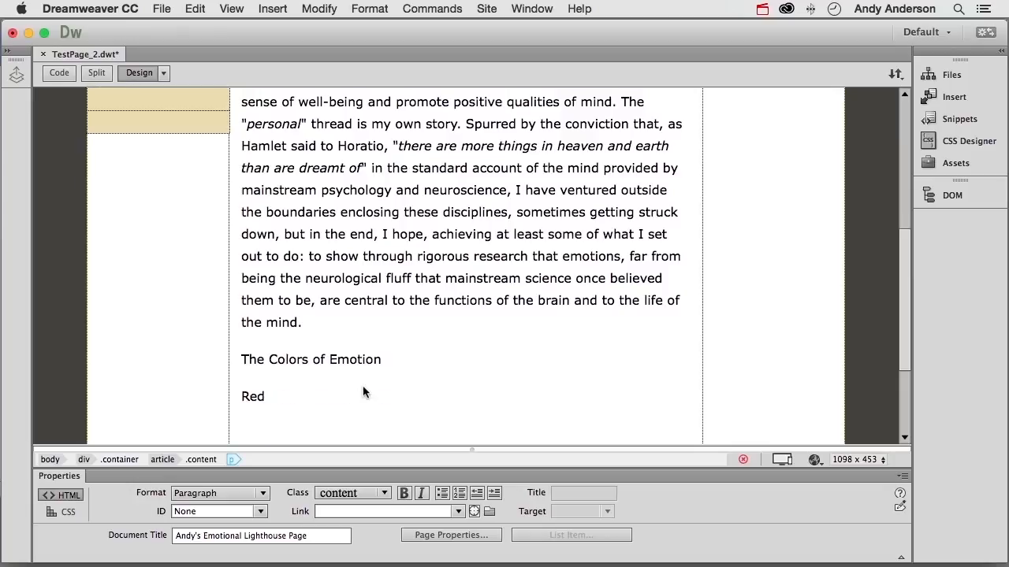
pyautogui.write('dd')
pyautogui.press('BackSpace')
pyautogui.press('BackSpace')
pyautogui.press('BackSpace')
pyautogui.hotkey('shift', 'Return')
pyautogui.write('Blue')
pyautogui.scroll(-1, 362, 385)
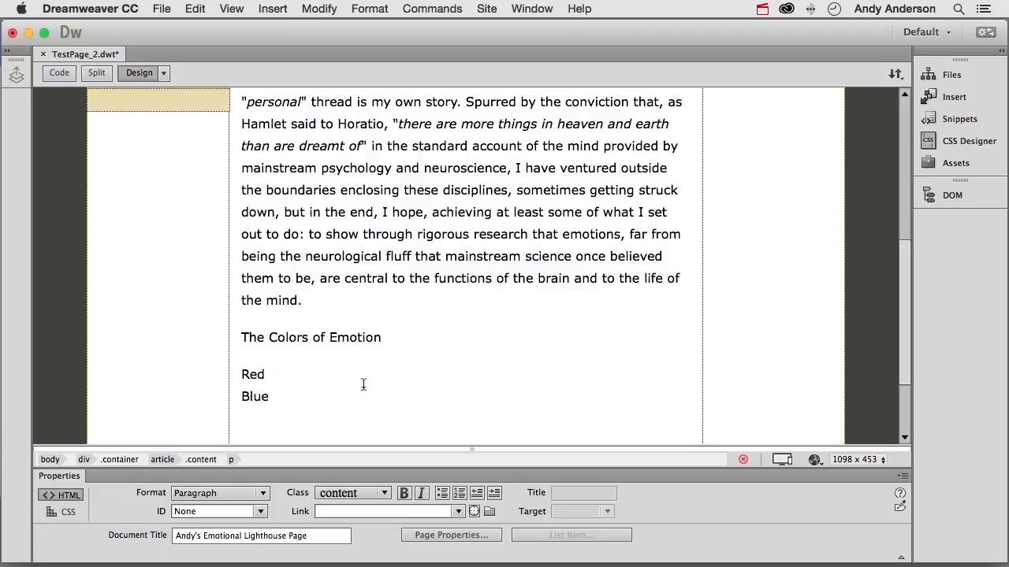
pyautogui.hotkey('shift', 'Return')
pyautogui.write('Yellow')
# Try bulleted and numbered list formatting on the line-broken color paragraph, then remove the list formatting.
pyautogui.click(443, 493)
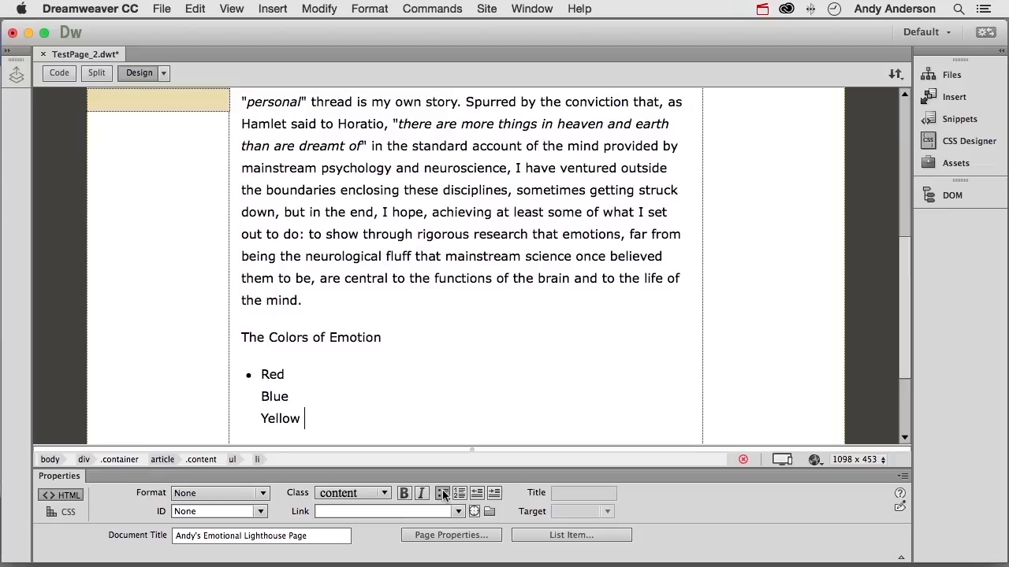
pyautogui.click(459, 492)
pyautogui.click(460, 493)
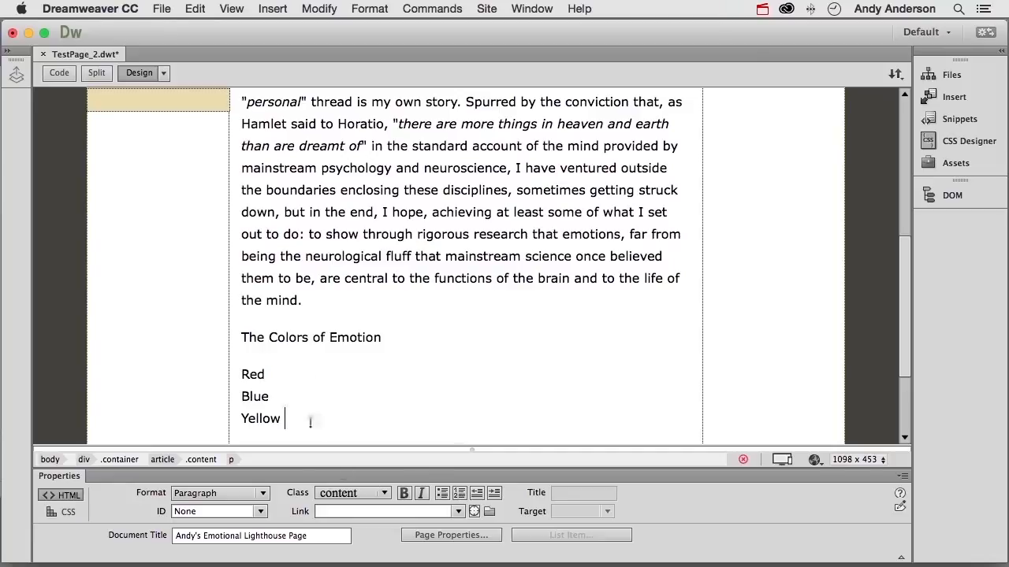
# Delete the line-broken "Blue" and "Yellow" and re-enter them as separate paragraphs below "Red".
pyautogui.moveTo(289, 419); pyautogui.dragTo(235, 397)
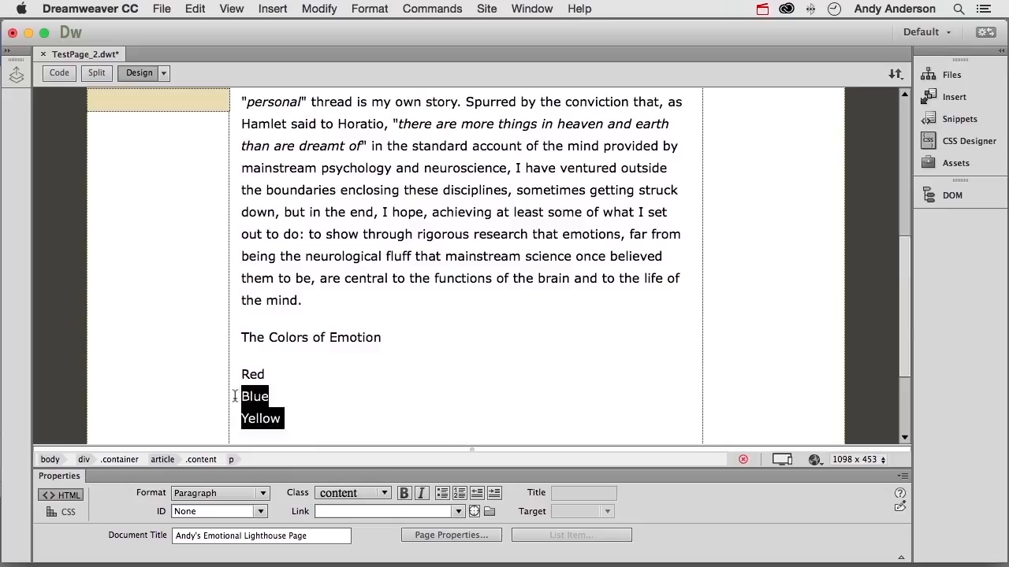
pyautogui.press('BackSpace')
pyautogui.click(281, 373)
pyautogui.press('Return')
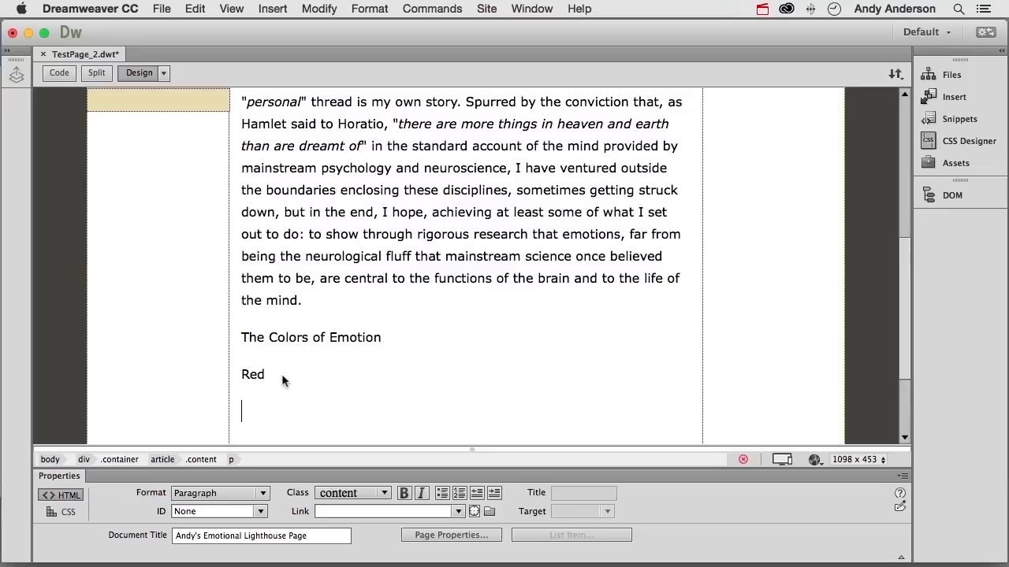
pyautogui.write('Blue')
pyautogui.press('Return')
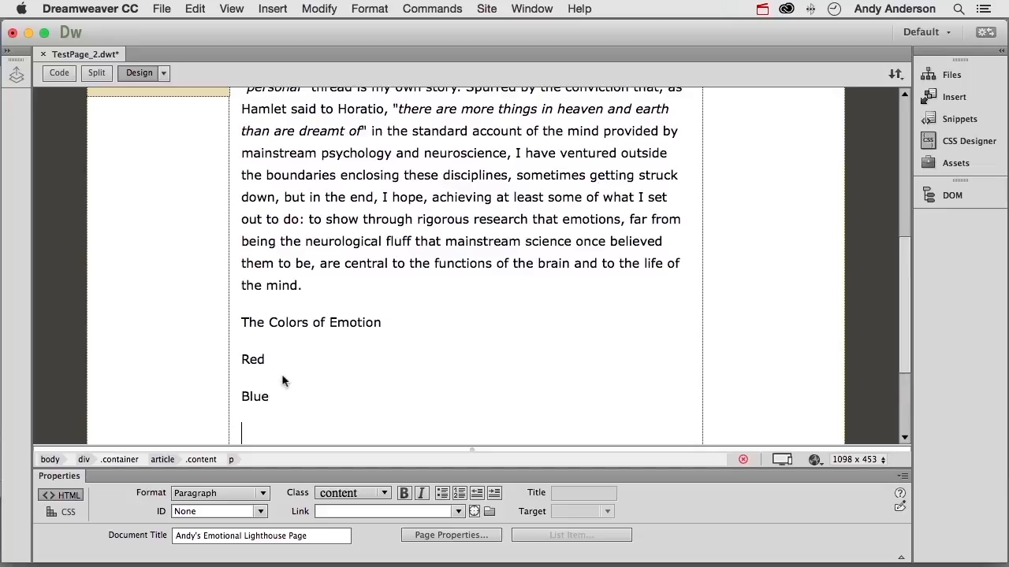
pyautogui.write('Yellow')
# Turn the Red, Blue and Yellow paragraphs into a bulleted list, trying numbered formatting as well, and indent the bulleted list one level.
pyautogui.moveTo(282, 433); pyautogui.dragTo(241, 361)
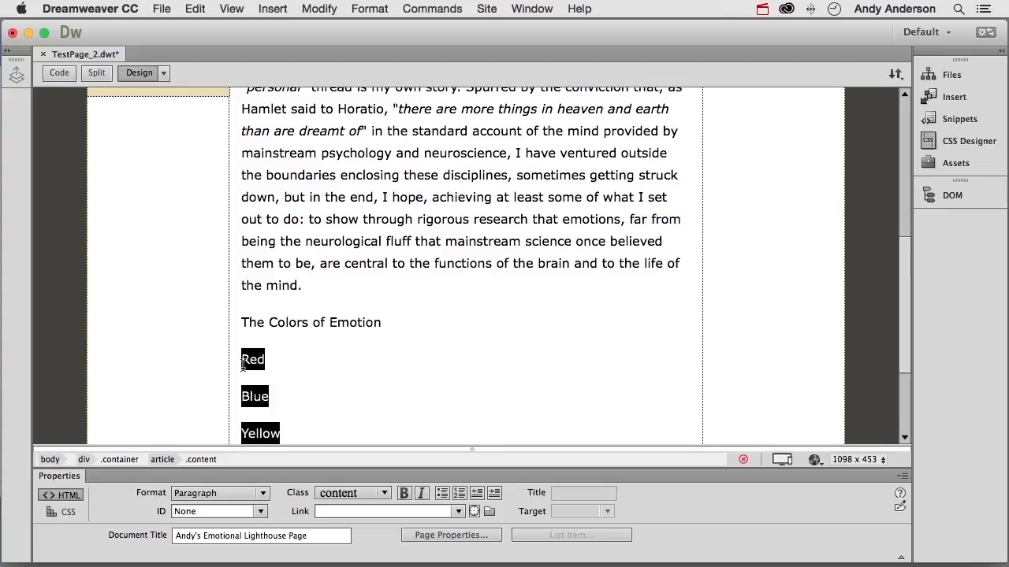
pyautogui.click(442, 492)
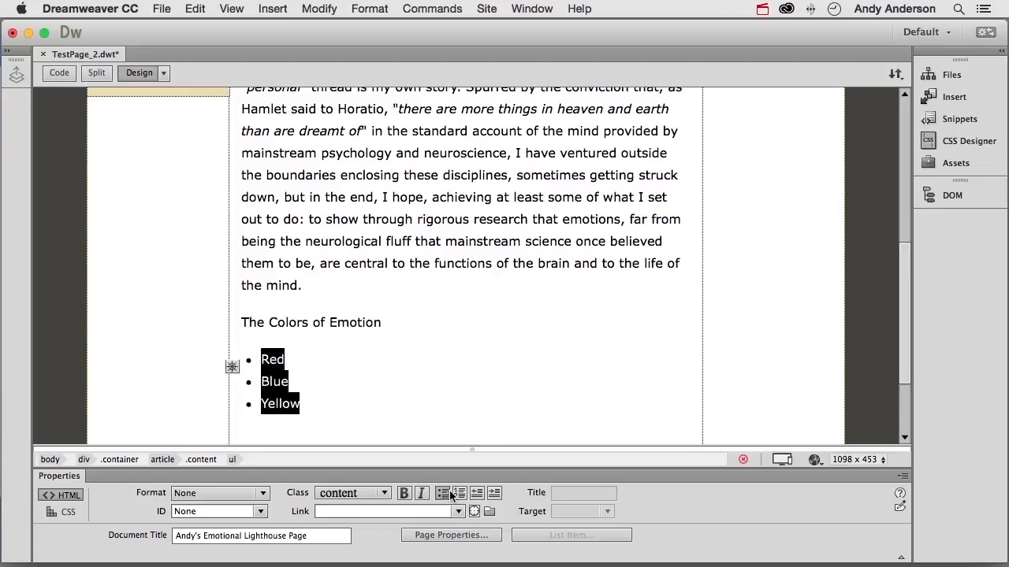
pyautogui.click(459, 494)
pyautogui.click(441, 494)
pyautogui.click(494, 494)
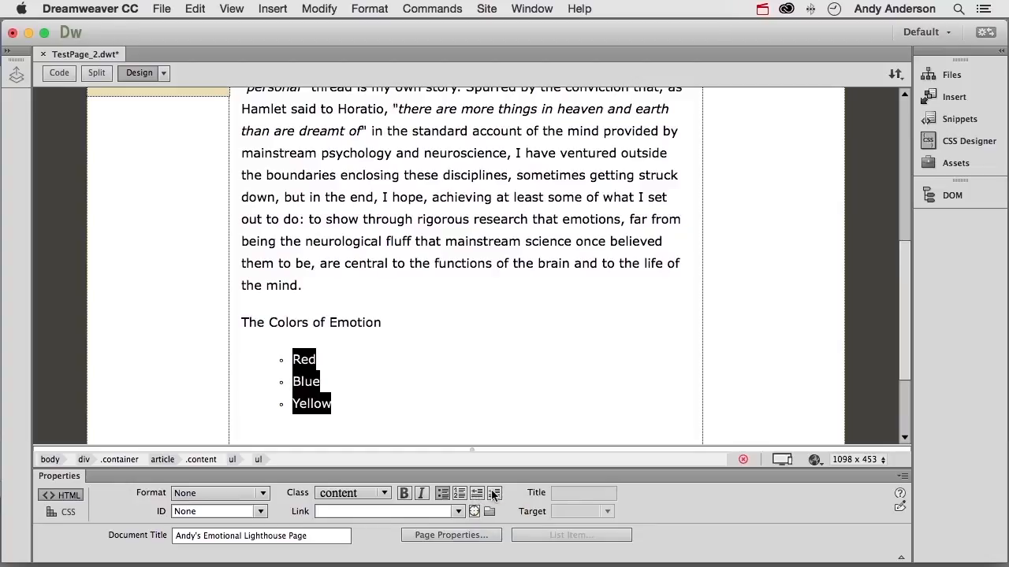
# Format the "The Colors of Emotion" line as Heading 2.
pyautogui.click(315, 322)
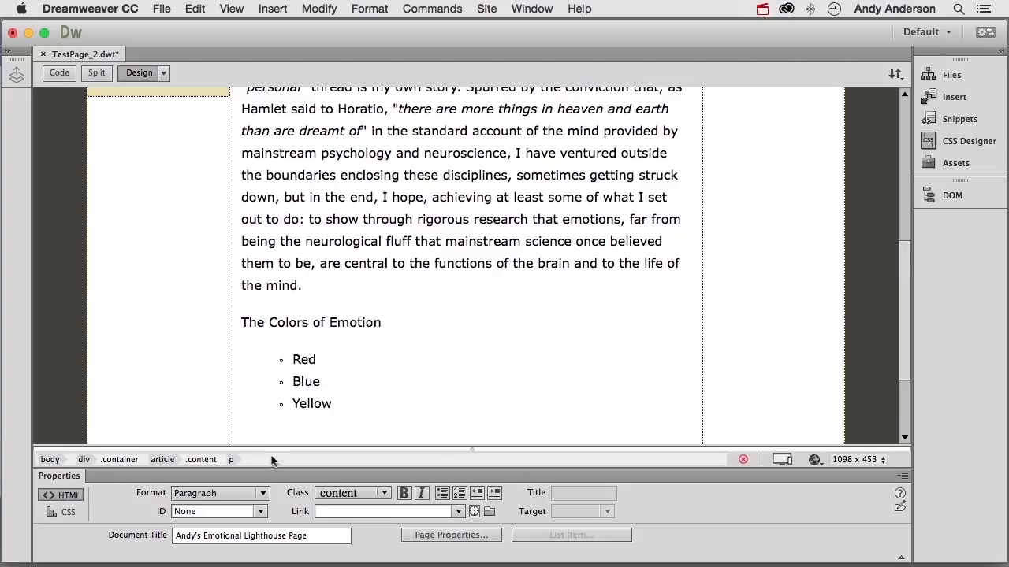
pyautogui.click(262, 493)
pyautogui.click(208, 390)
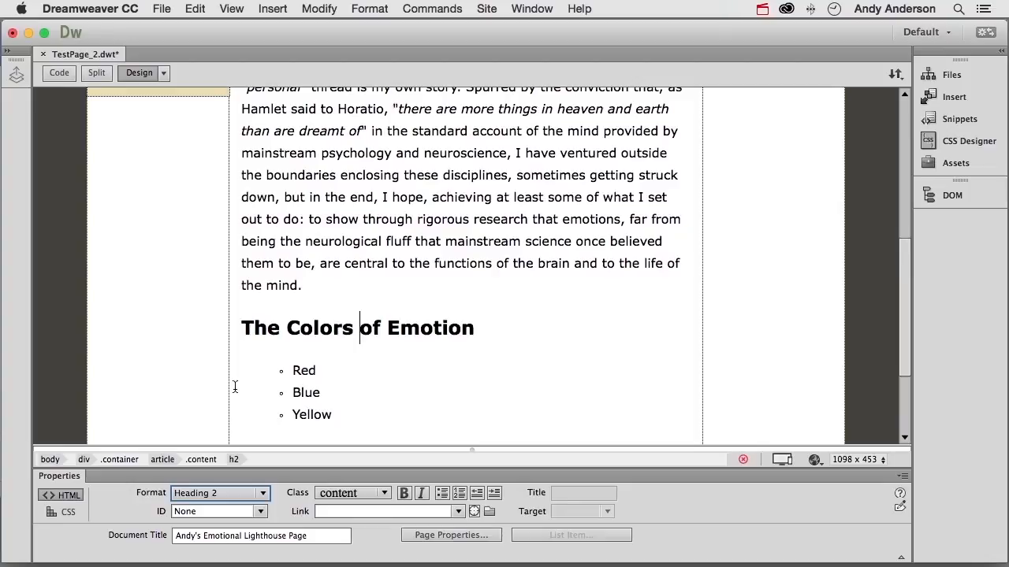
# Break the body text into a new paragraph before the sentence starting "The "professional" thread".
pyautogui.scroll(8, 535, 290)
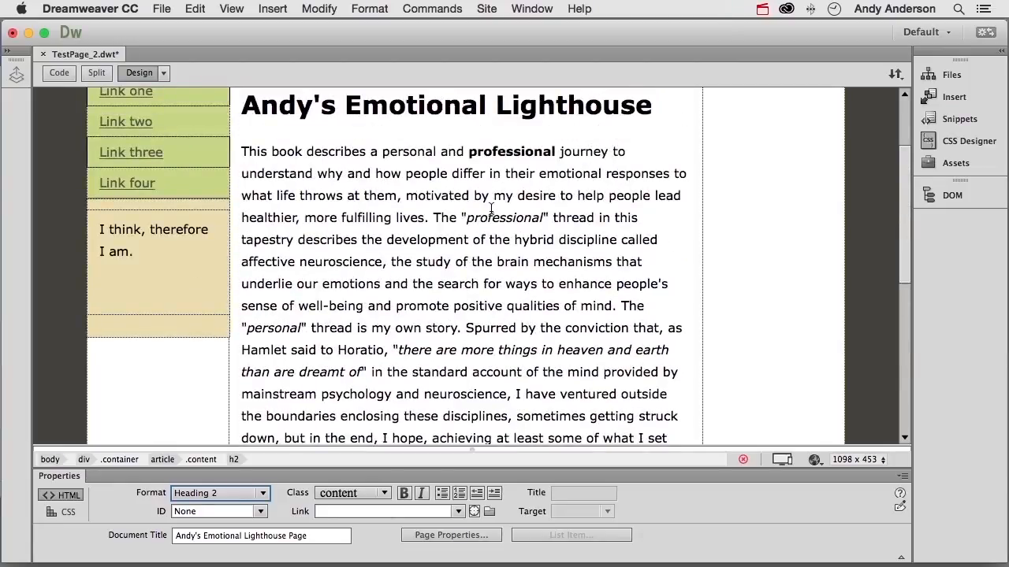
pyautogui.click(434, 217)
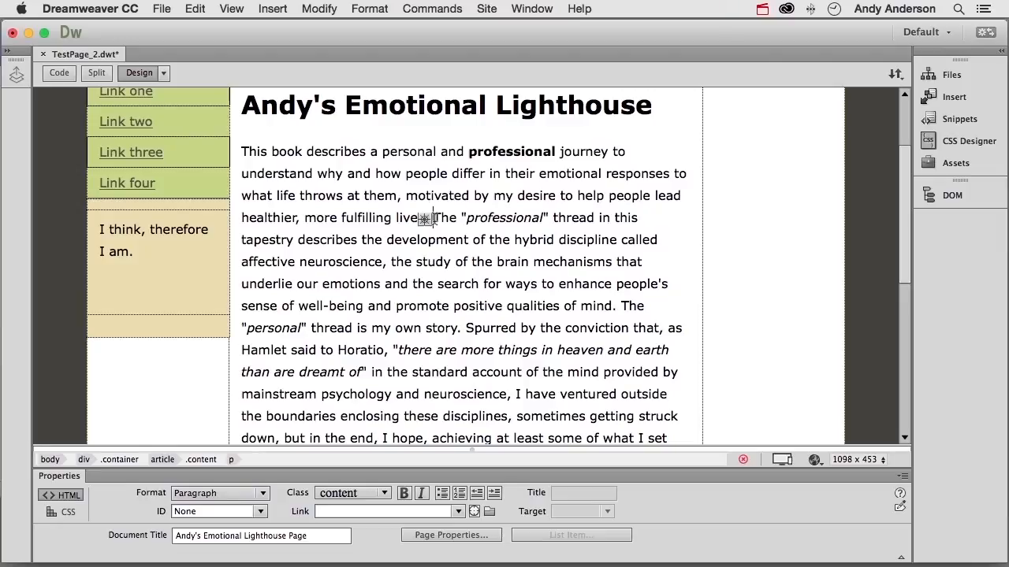
pyautogui.press('Return')
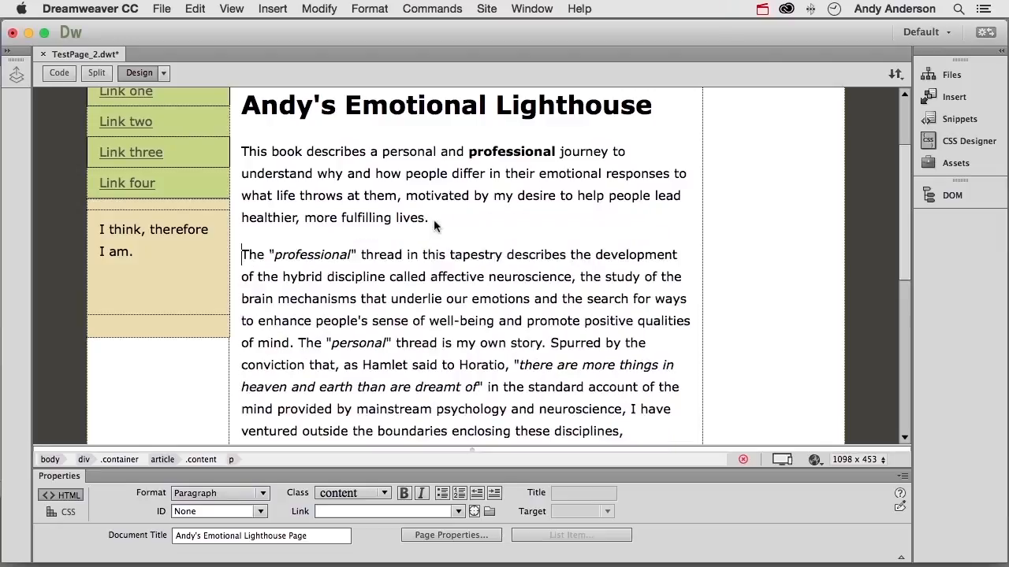
# Start a new paragraph before the sentence starting "The "personal" thread" and indent the "professional" paragraph one level as a blockquote, trying the outdent too.
pyautogui.click(299, 344)
pyautogui.press('Return')
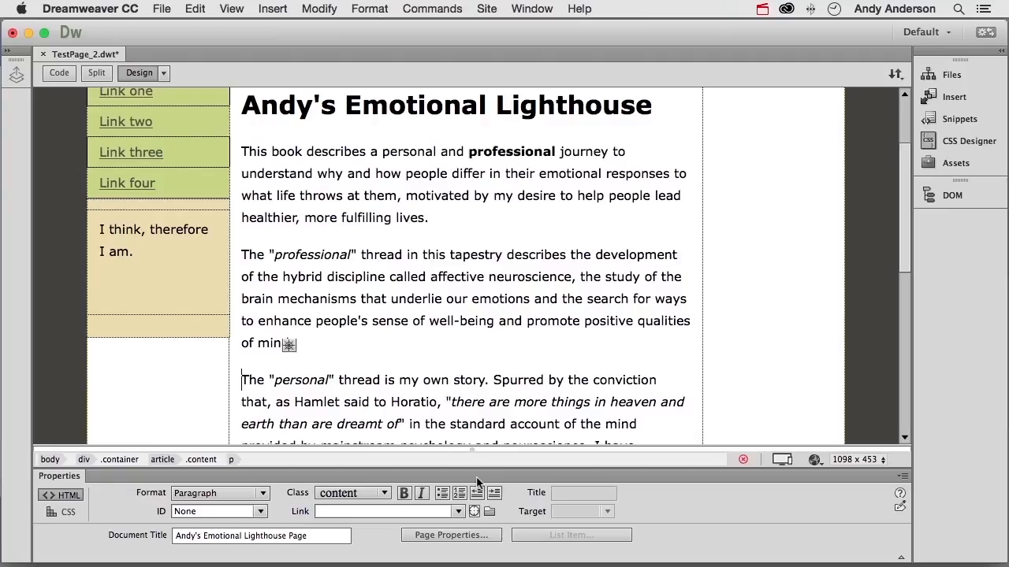
pyautogui.click(455, 277)
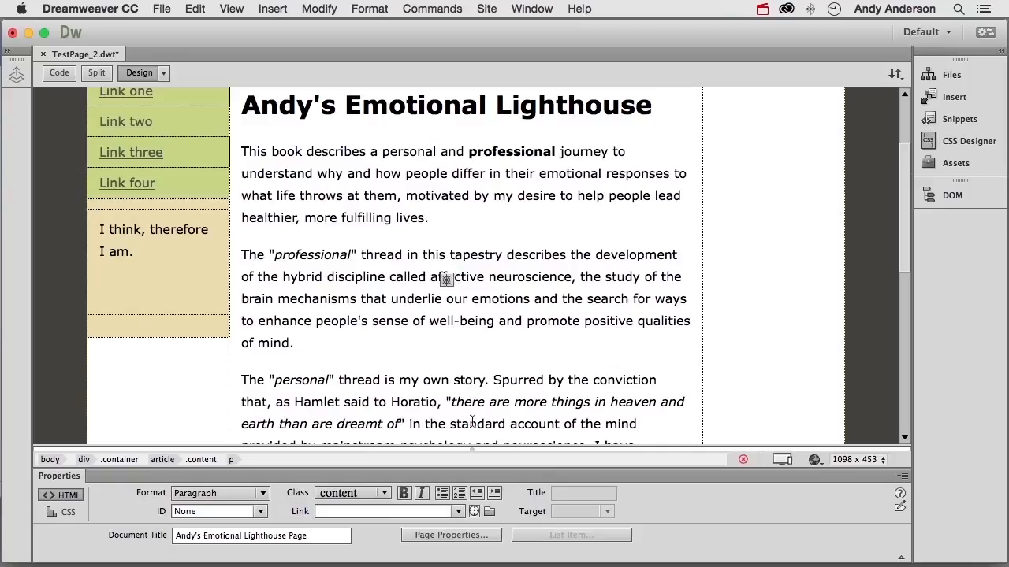
pyautogui.click(494, 493)
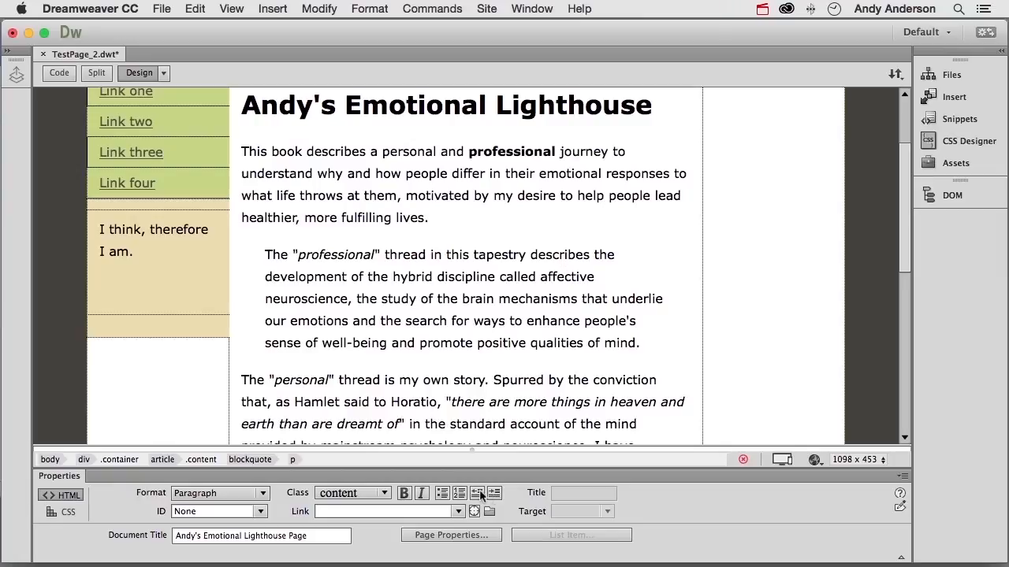
pyautogui.click(476, 493)
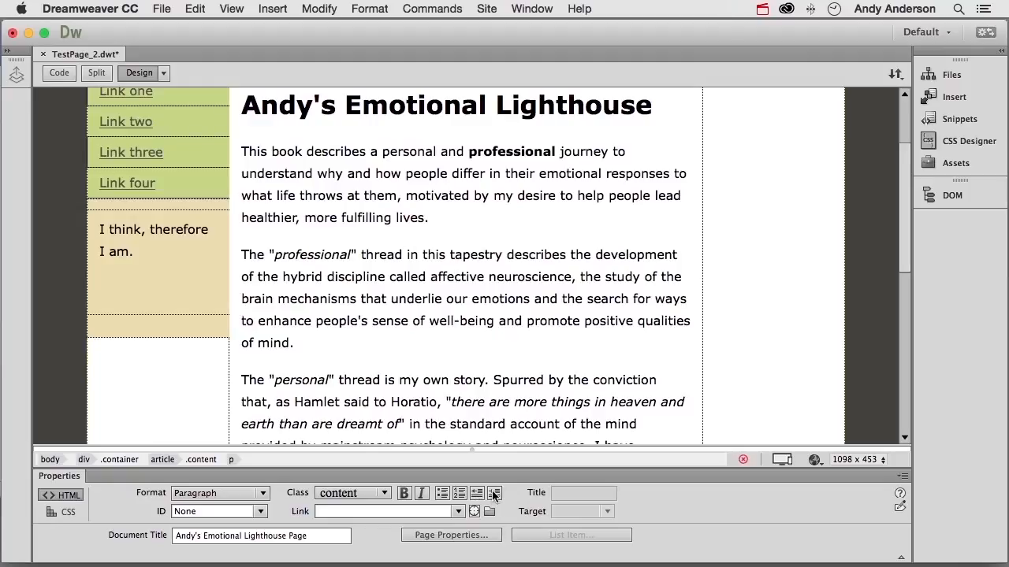
pyautogui.click(494, 493)
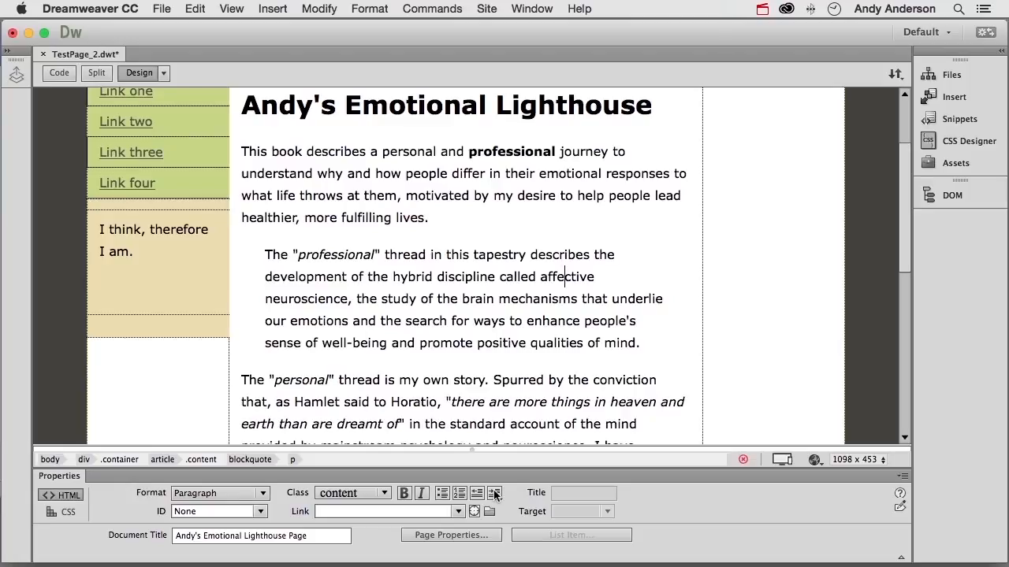
# Save the formatted TestPage_2.dwt page.
pyautogui.click(164, 8)
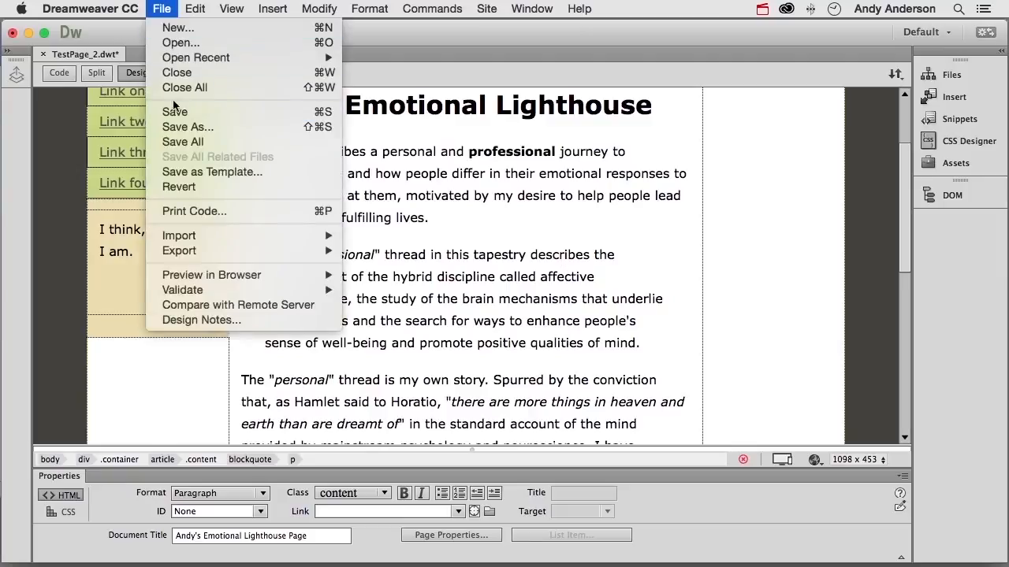